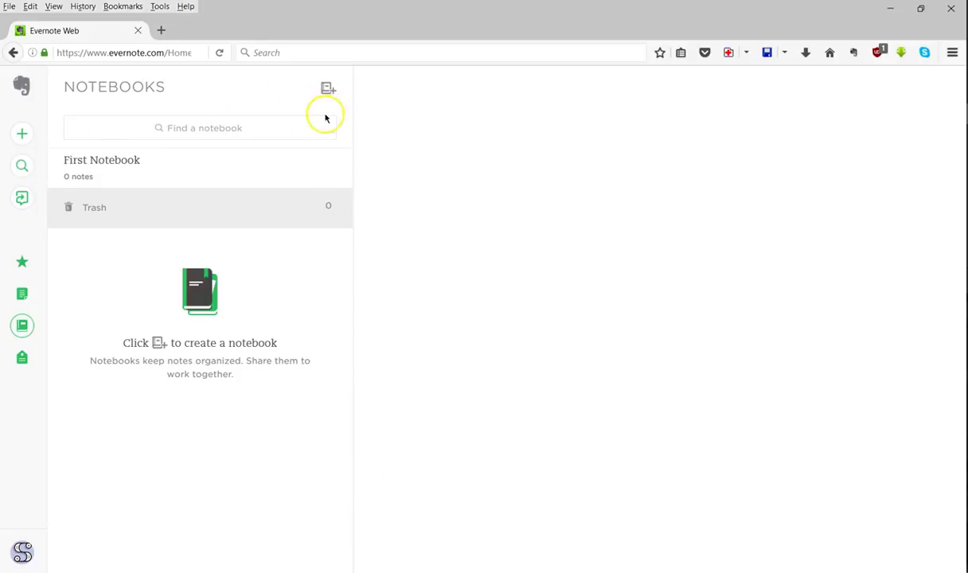
- Start a new notebook and enter the title 'Marsden ENGxxx'
left_click(329, 88)
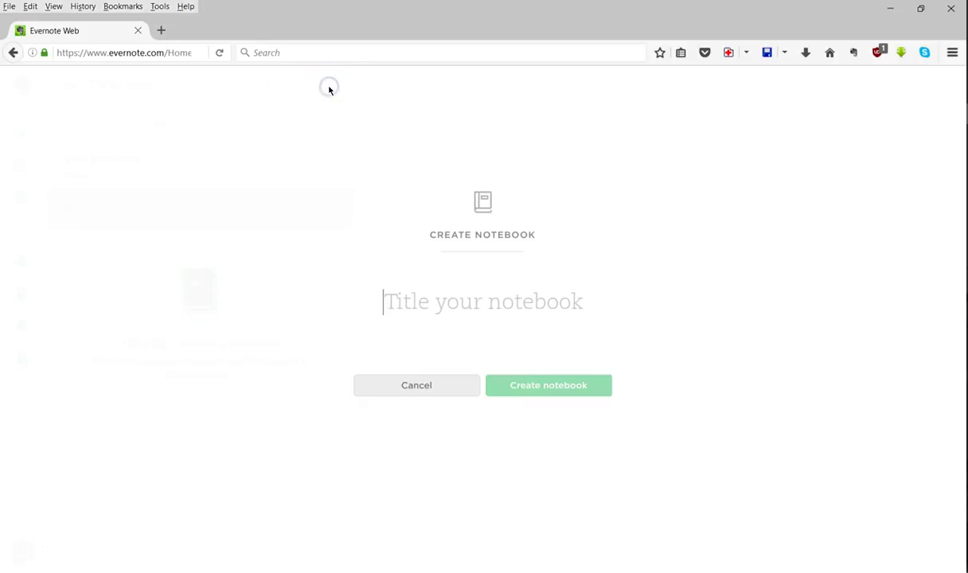
left_click(527, 388)
left_click(392, 302)
type("Mr")
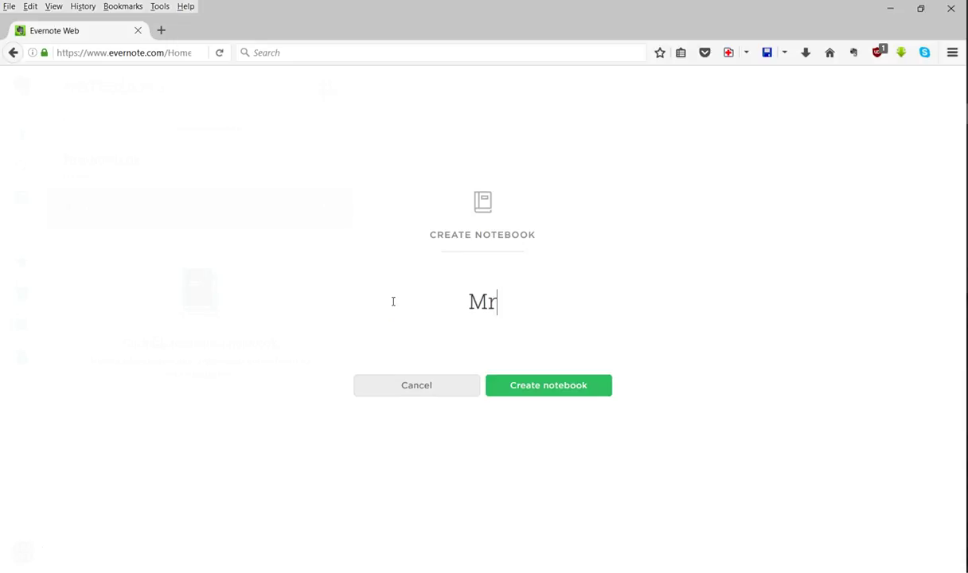
key("BackSpace")
type("arsen")
key("BackSpace")
key("BackSpace")
type("den ")
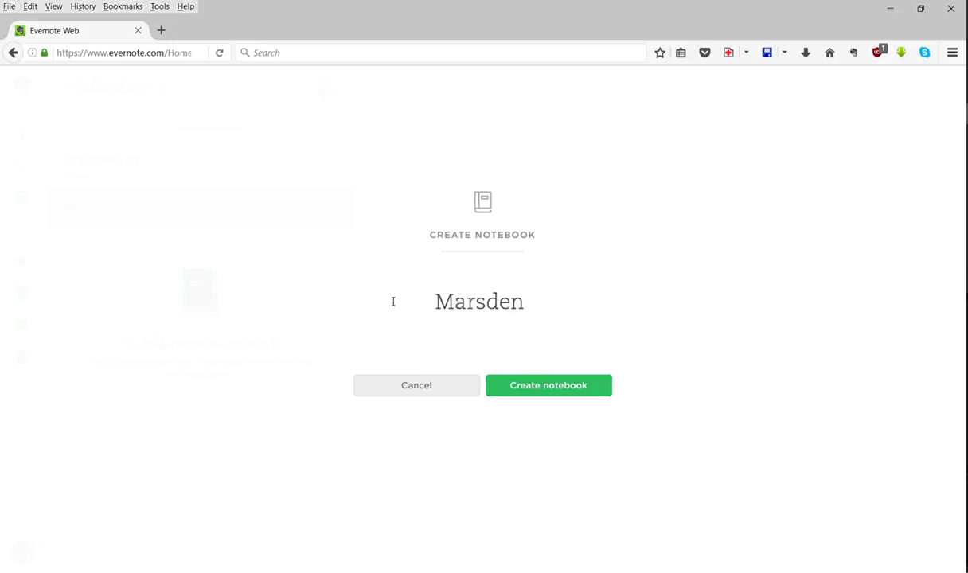
type("ENG")
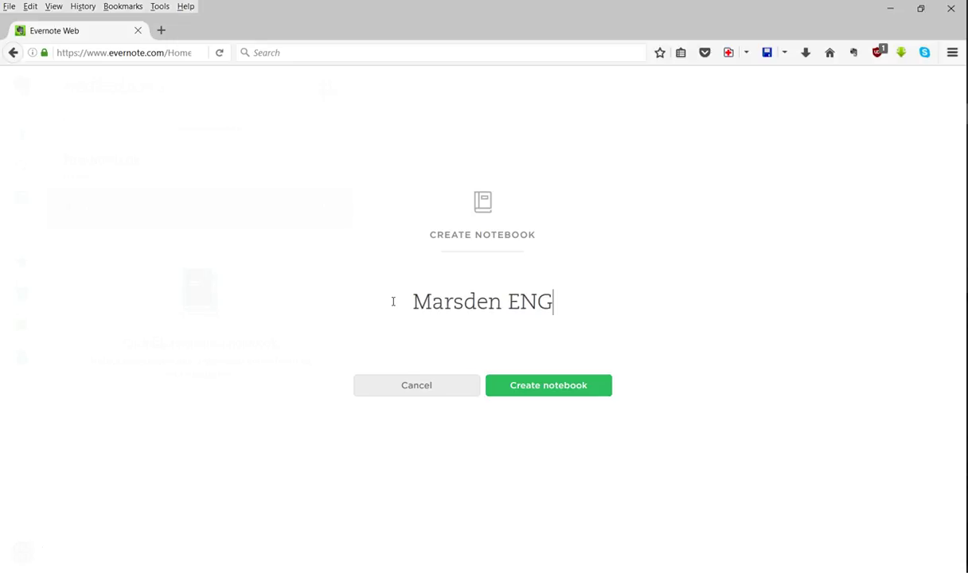
type("xxx")
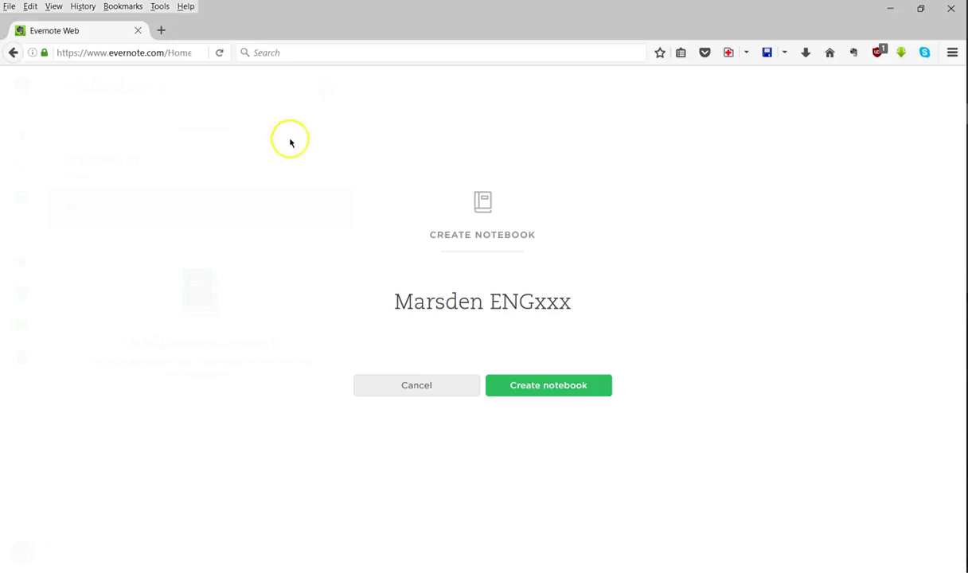
- Create the Marsden ENGxxx notebook and bring up its Share Notebook panel
left_click(533, 386)
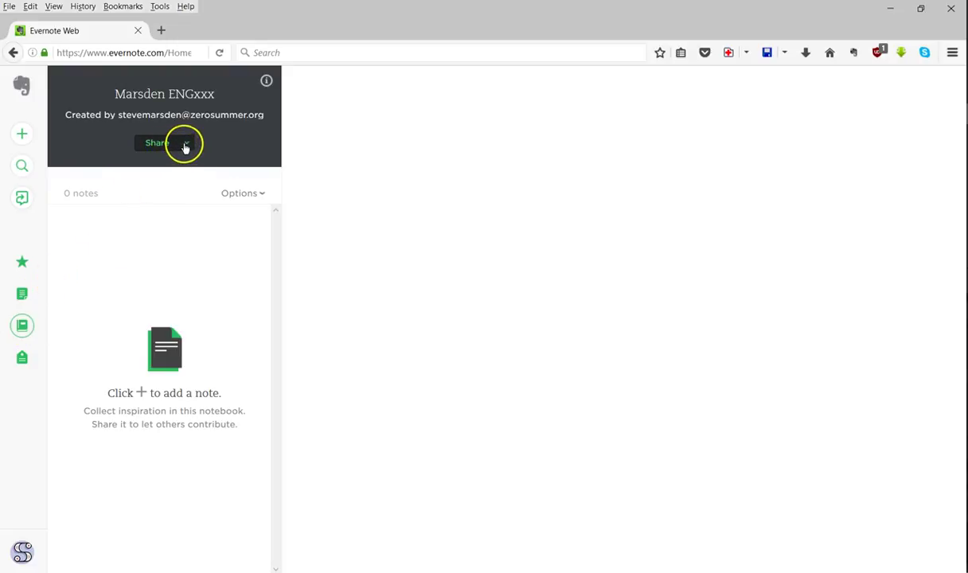
left_click(160, 146)
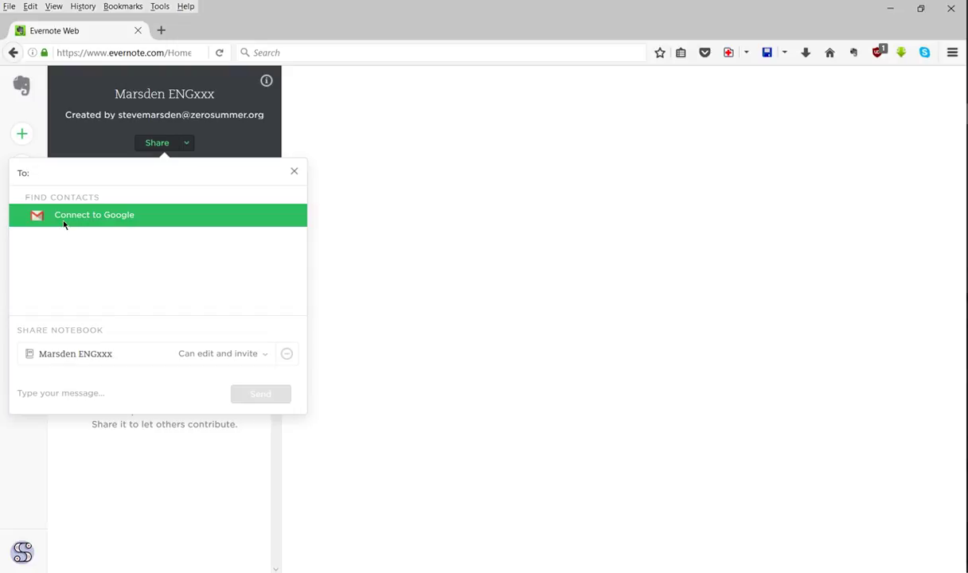
- Enter the collaborator's e-mail address in the share panel's To field
left_click(80, 301)
left_click(88, 183)
left_click(43, 168)
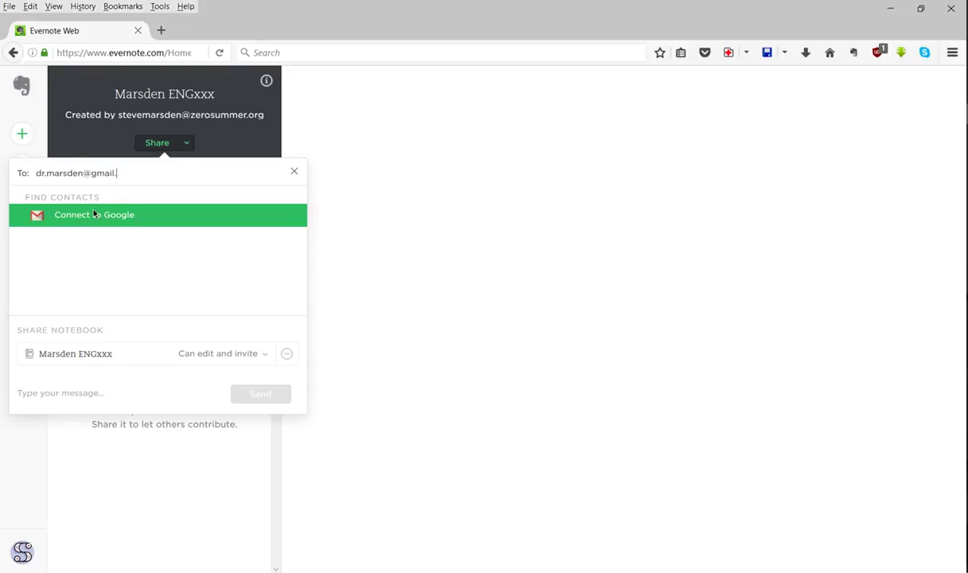
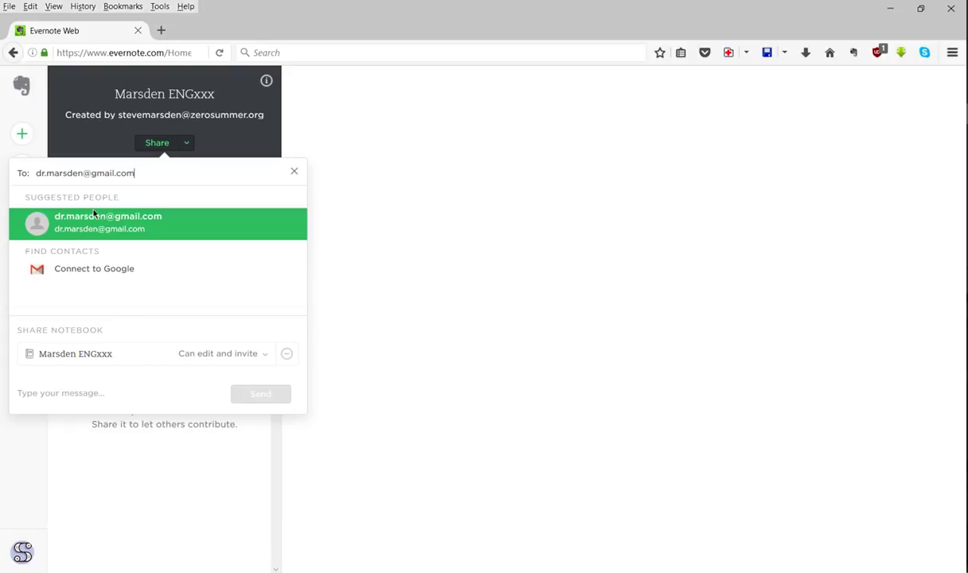
- Confirm the suggested recipient and write the message 'Here's my shared notebook.'
left_click(93, 213)
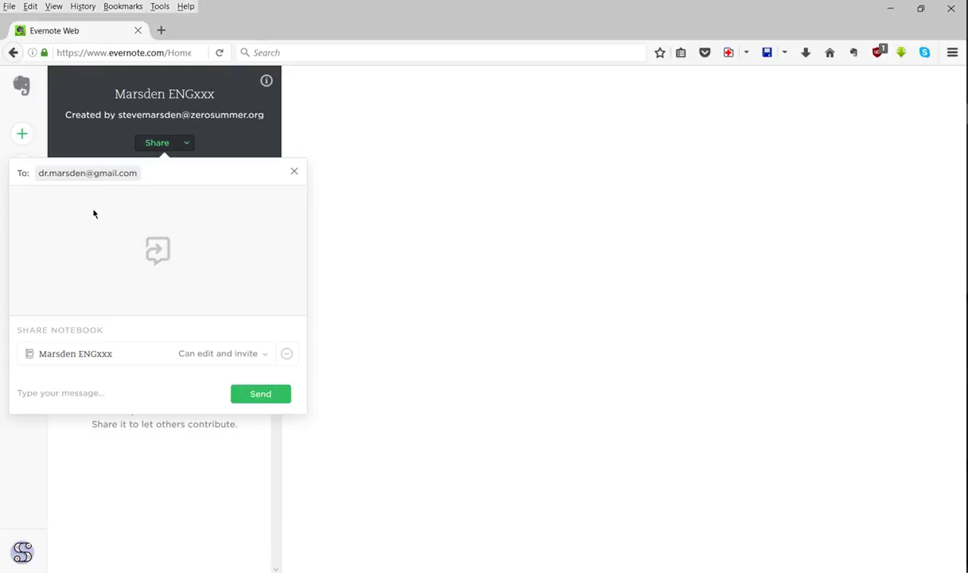
left_click(59, 391)
type("Here")
type("'s my share")
type("d ")
type("mo")
key("BackSpace")
key("BackSpace")
type("notebook.")
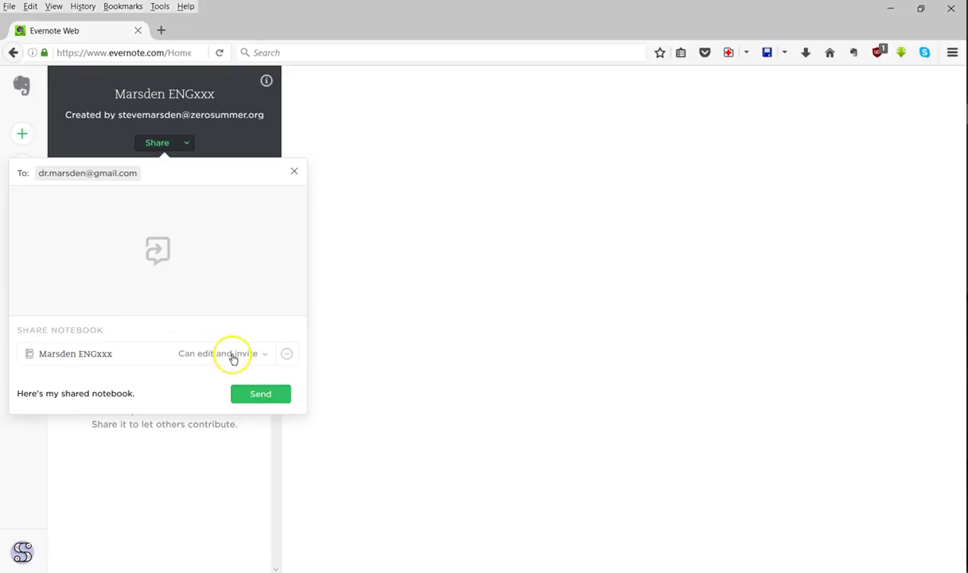
left_click(232, 356)
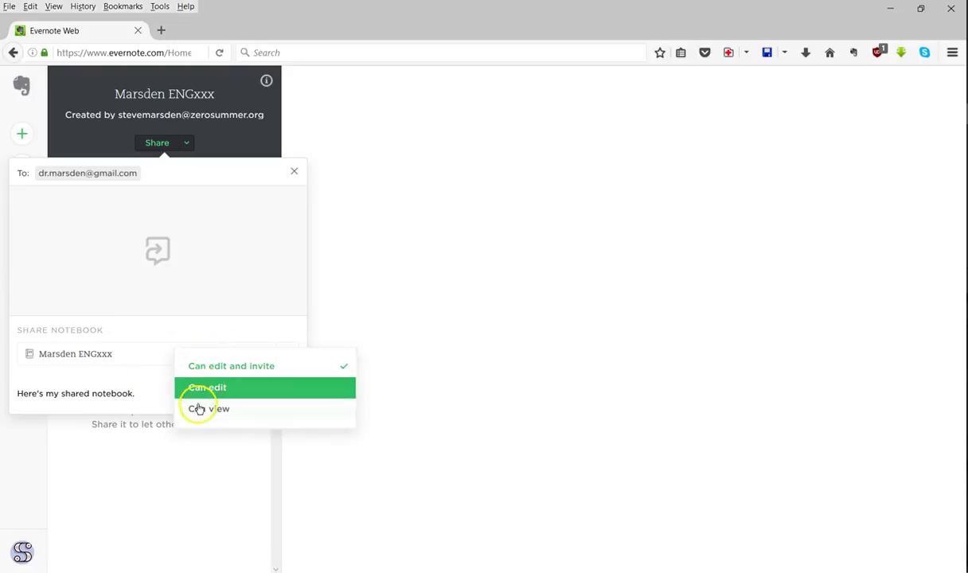
left_click(217, 366)
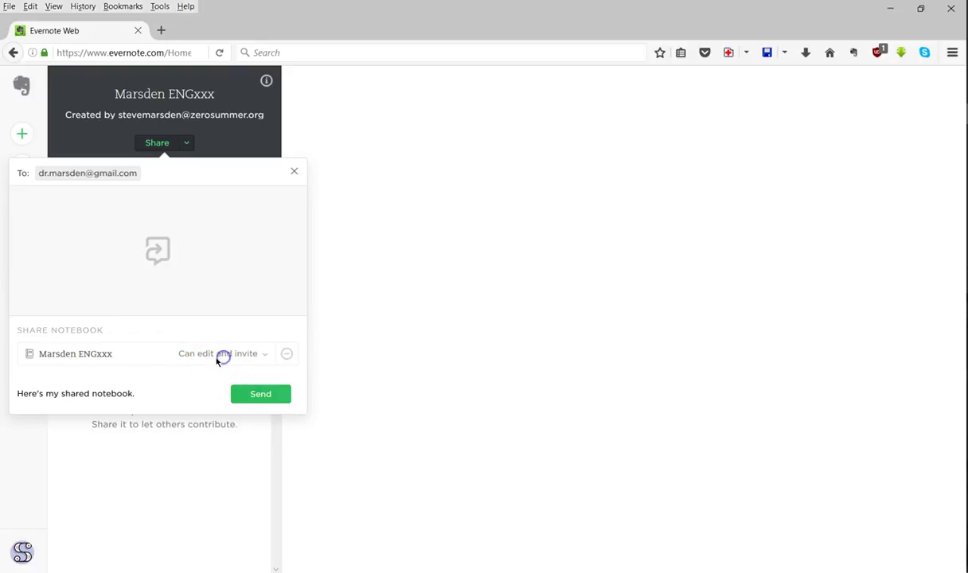
left_click(212, 354)
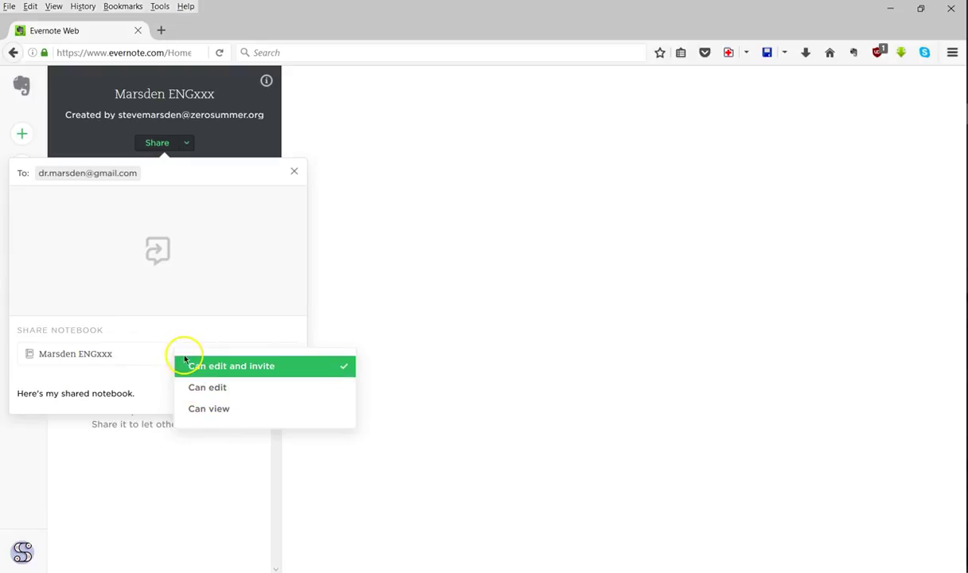
left_click(204, 367)
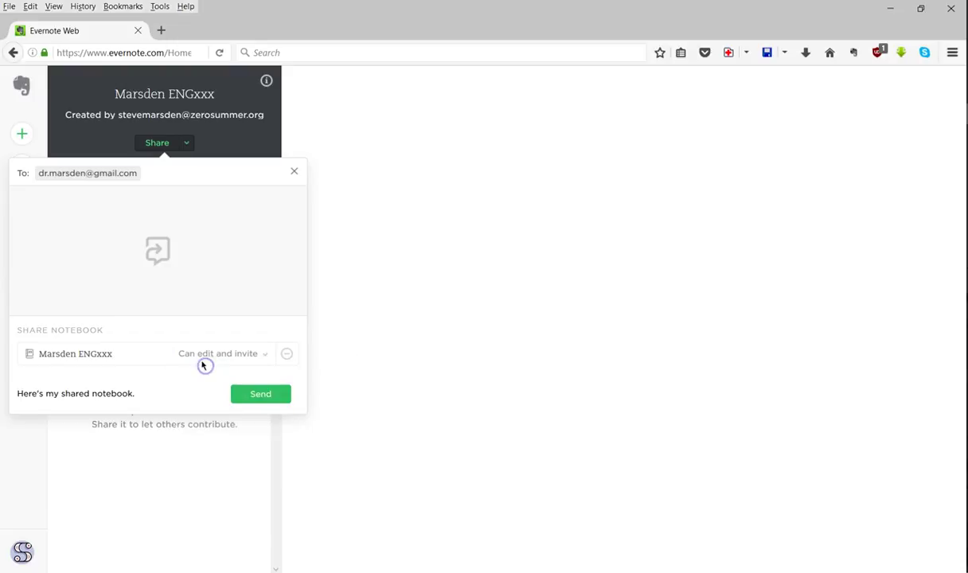
- Send the Marsden ENGxxx share invitation with its message to the collaborator
left_click(259, 395)
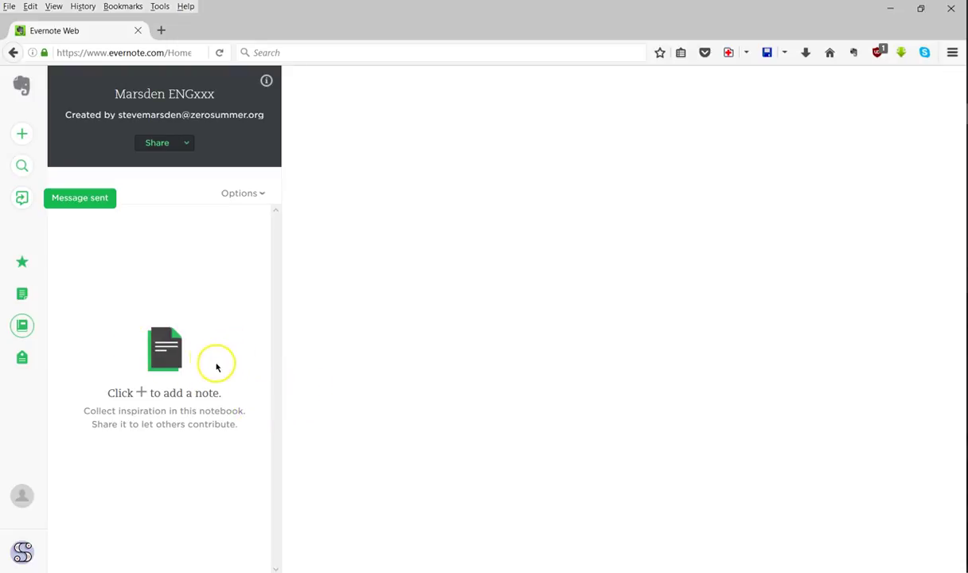
- Show Work Chat to see the sent notebook invitation conversation
left_click(21, 201)
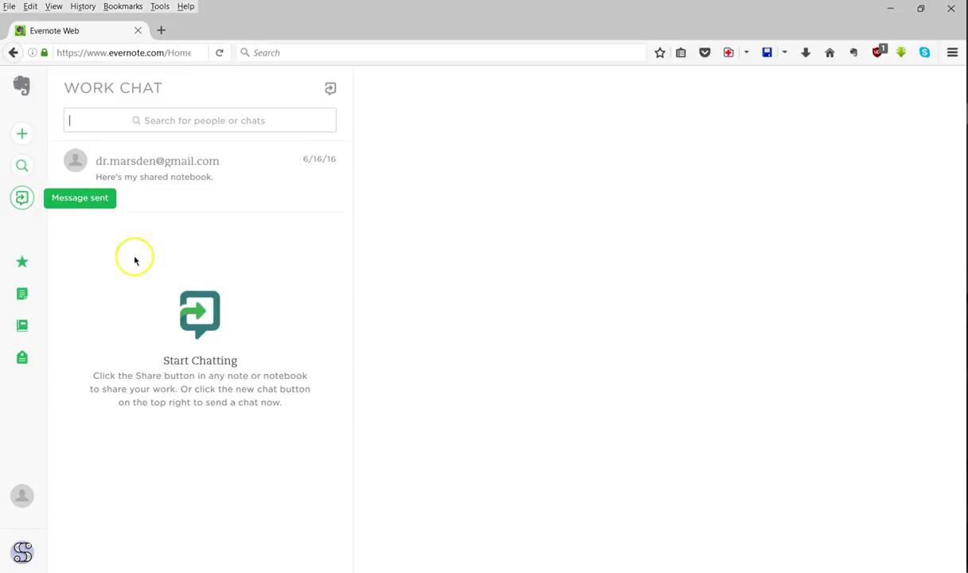